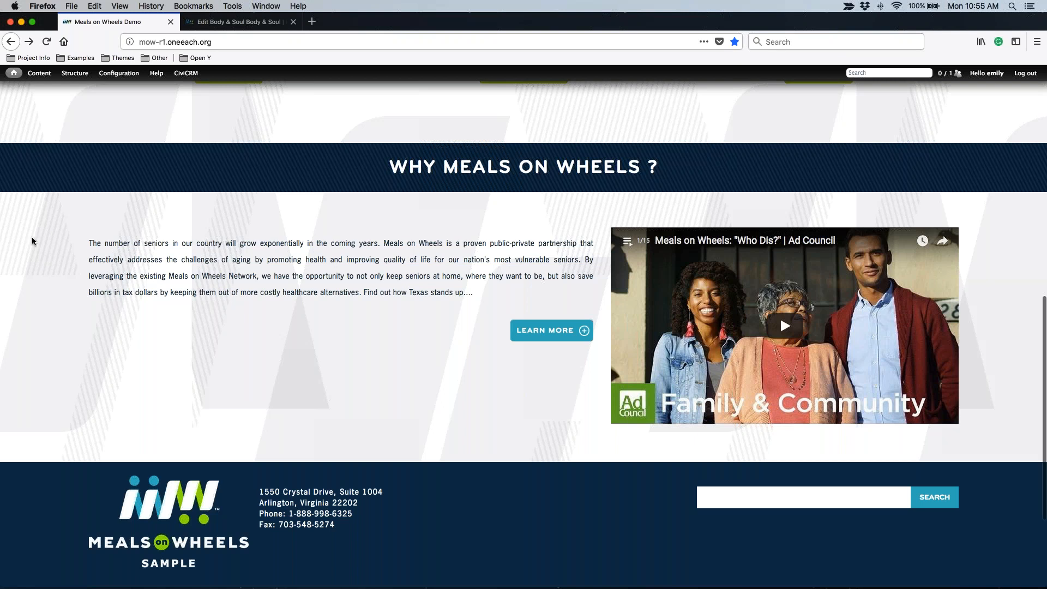
Step: Review the home page's Why Meals On Wheels section, open its Learn More page, and return to the home page
scroll(436, 428, down, 3)
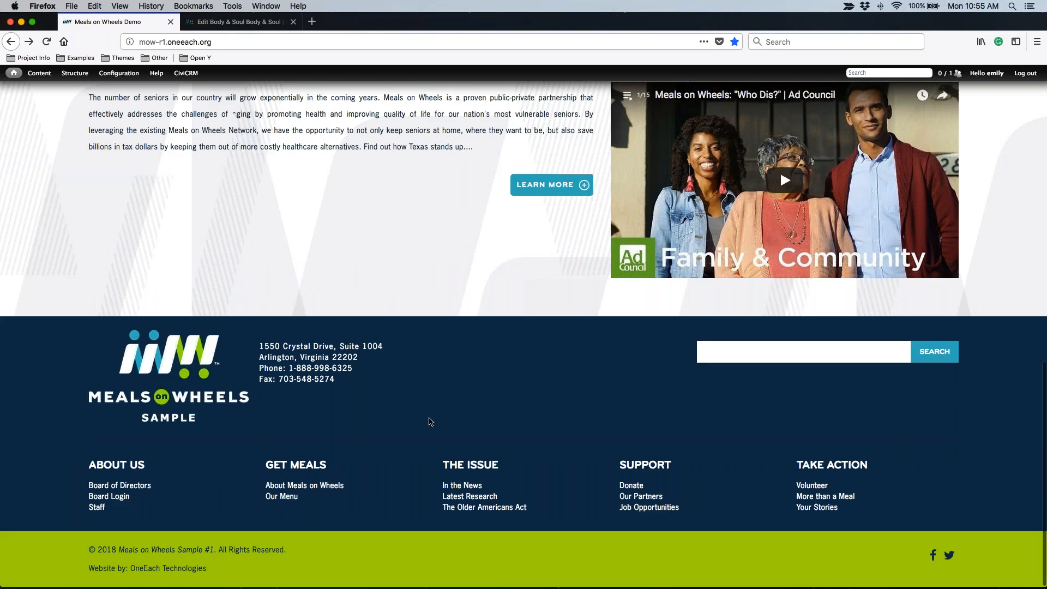
scroll(431, 422, up, 3)
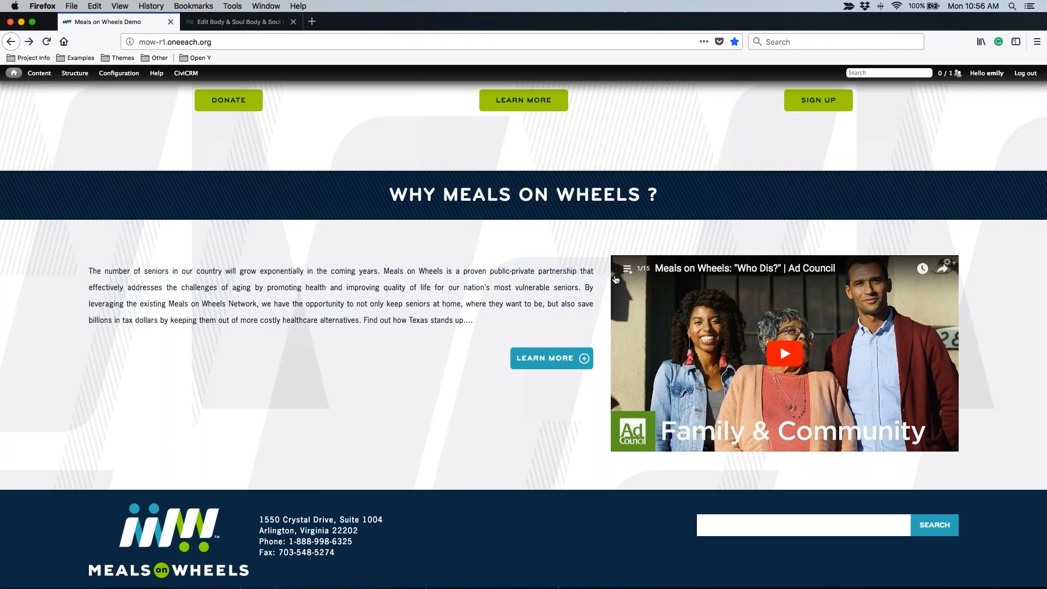
drag(89, 271, 478, 329)
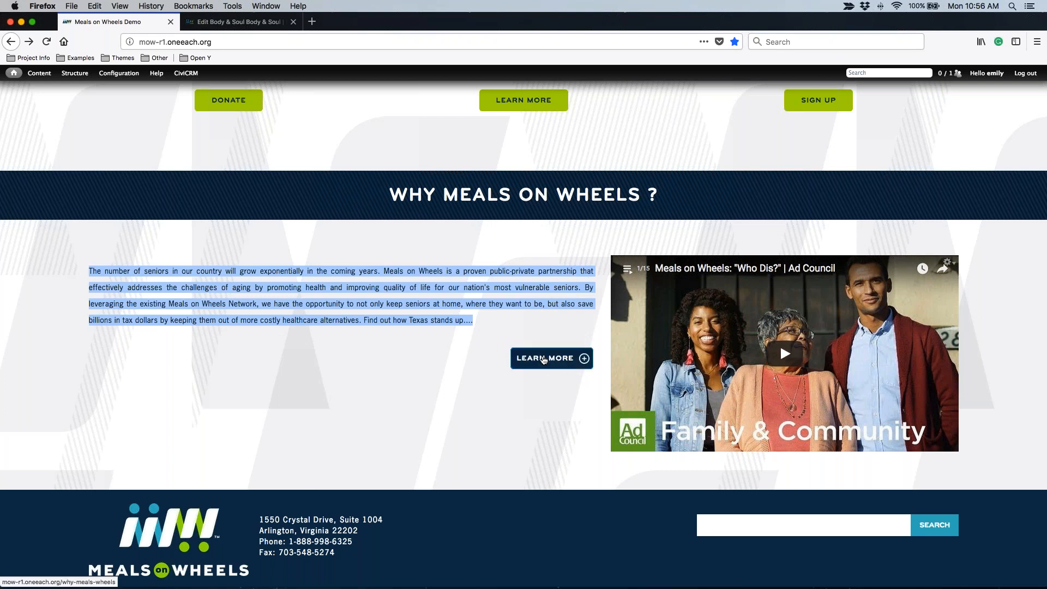
click(535, 362)
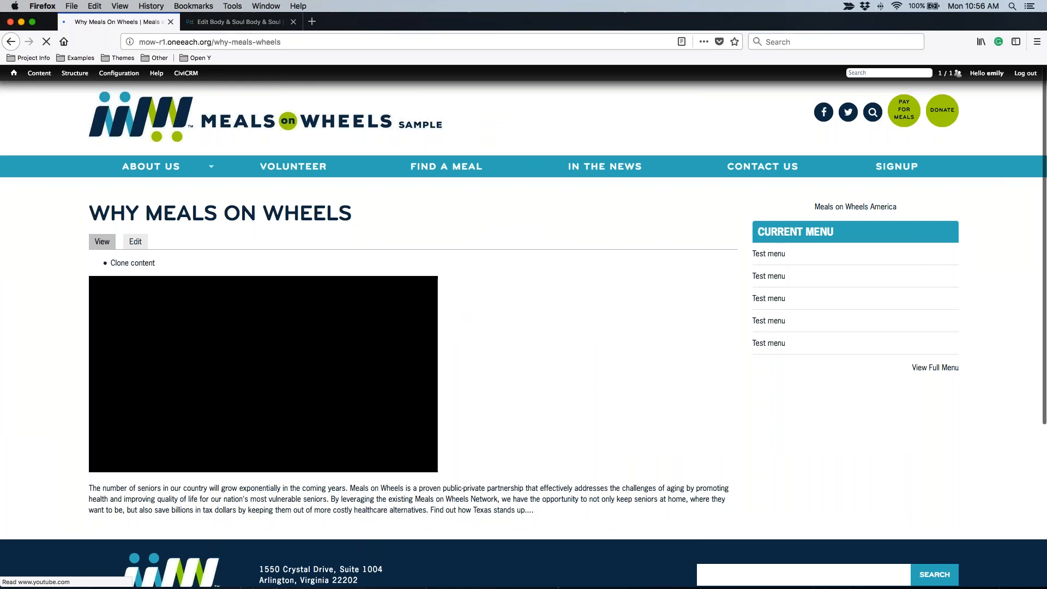
scroll(208, 438, down, 2)
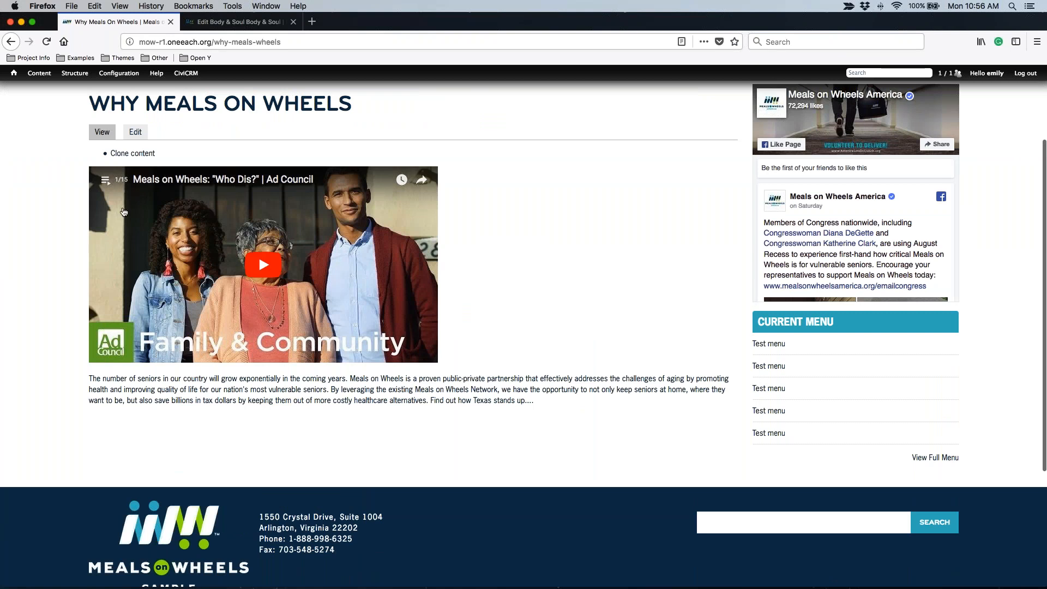
scroll(523, 334, up, 1)
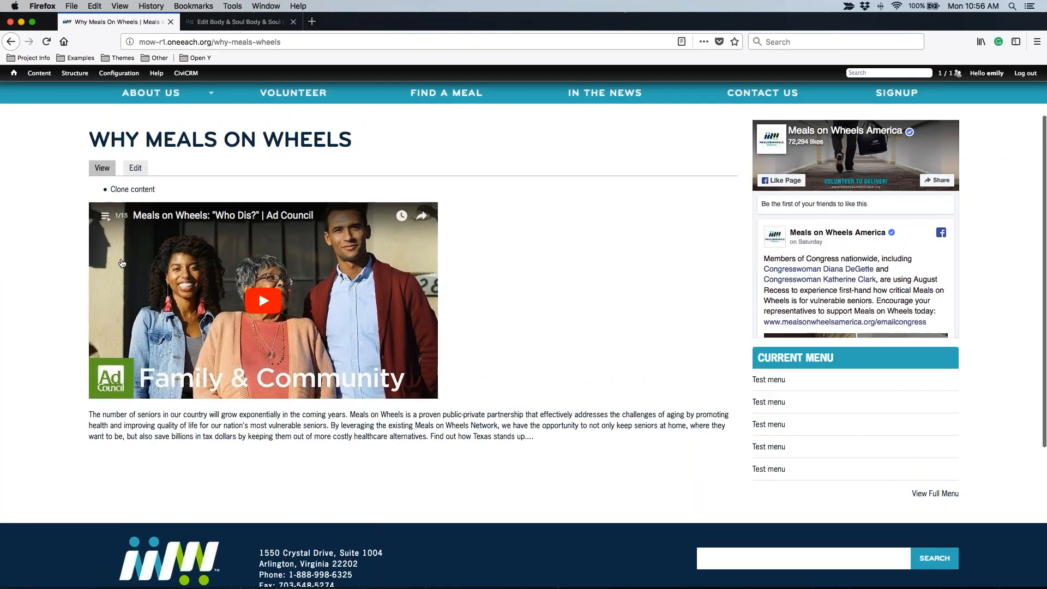
click(11, 43)
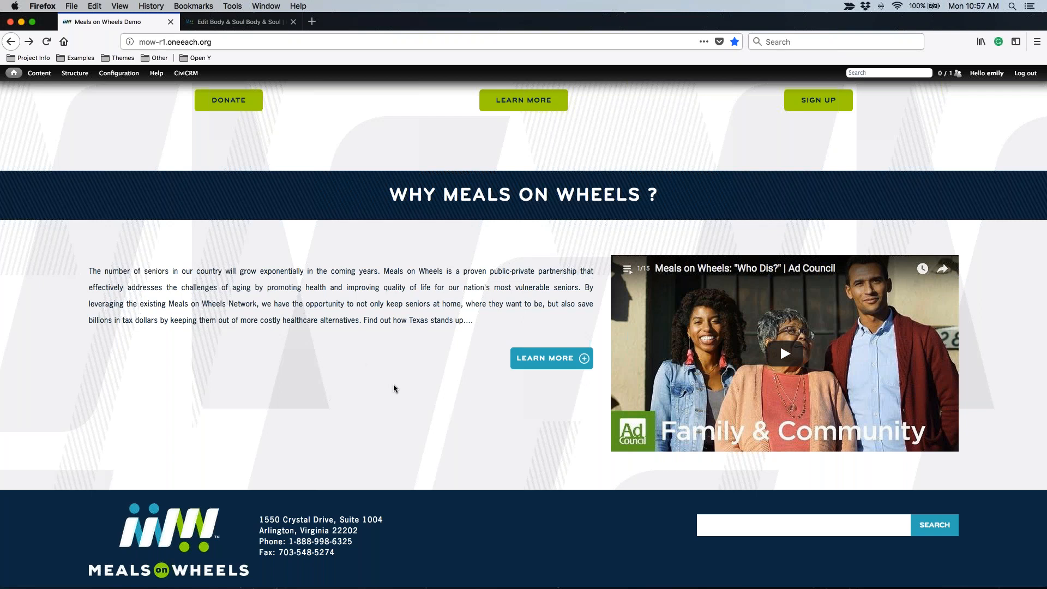
Step: Filter the site content by type Latest Research and open the Why Meals On Wheels item for editing
mouse_move(75, 74)
click(38, 77)
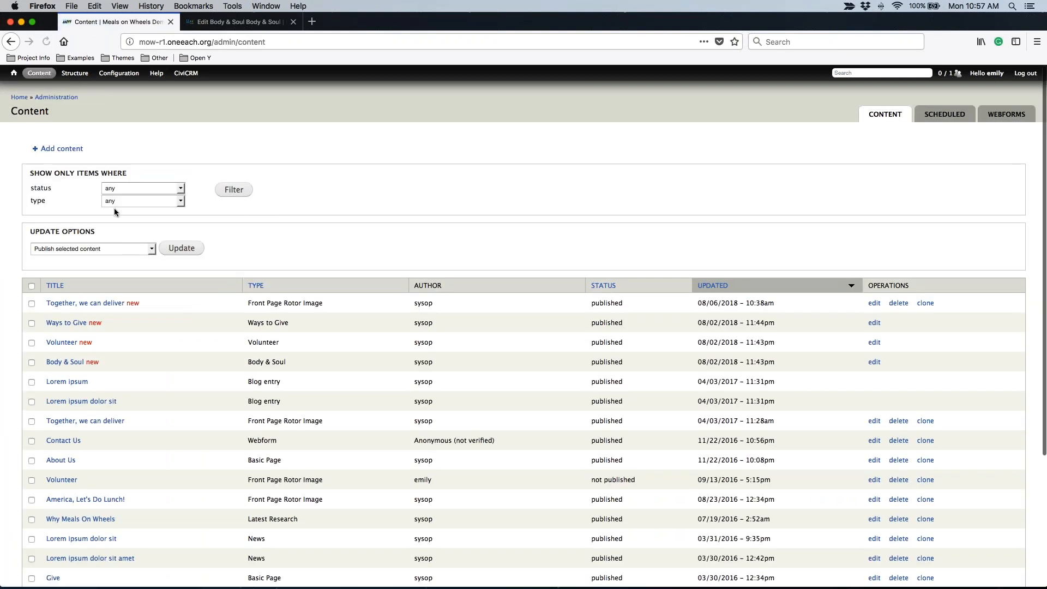
click(116, 202)
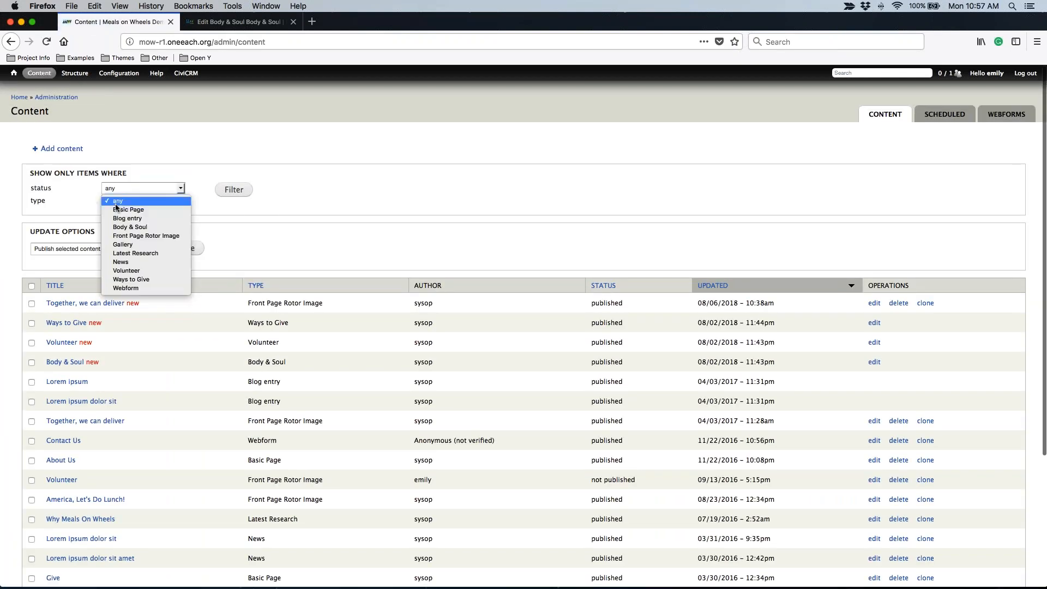
click(145, 253)
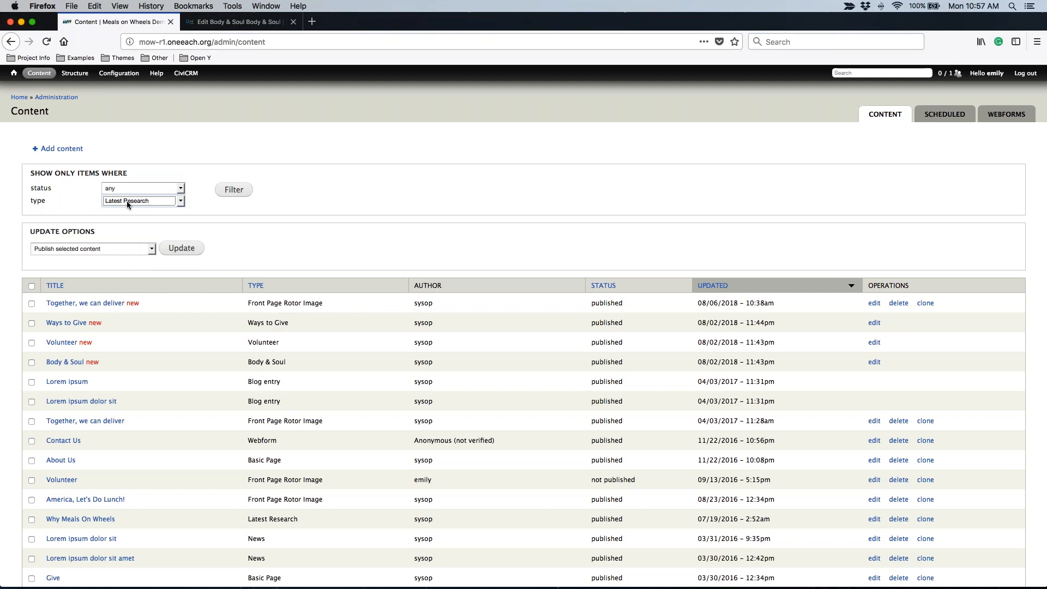
click(234, 190)
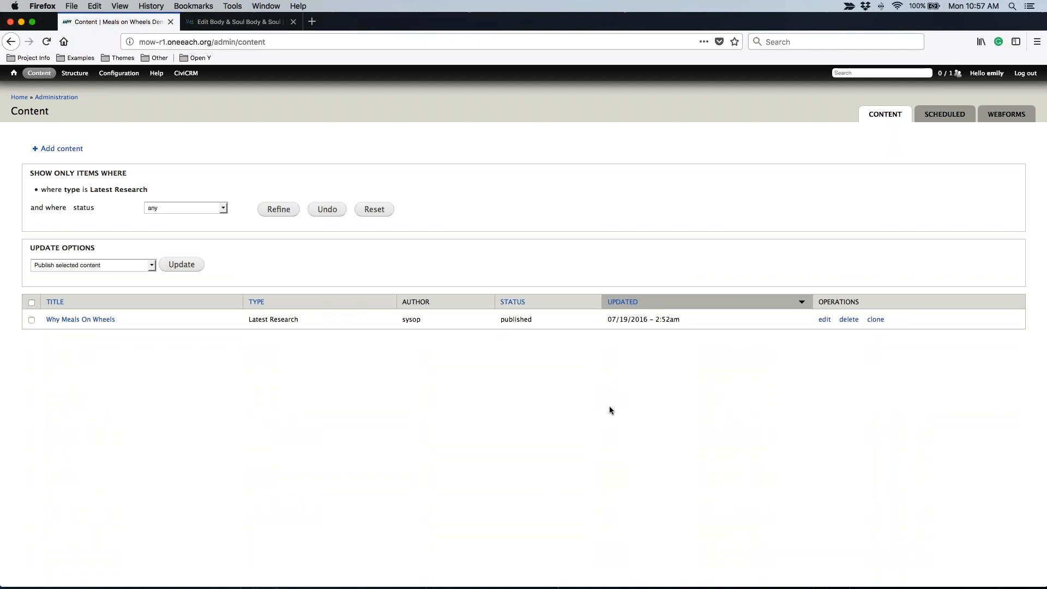
click(824, 319)
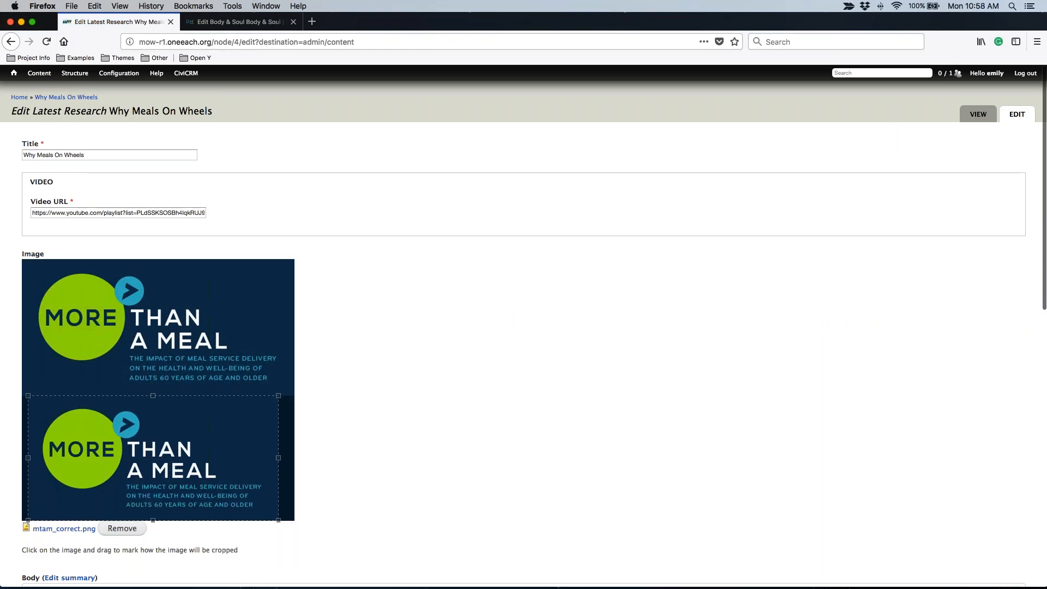
Step: Open the home page in a new tab and check where the item's title appears on its Learn More page, returning to the home page
triple_click(93, 155)
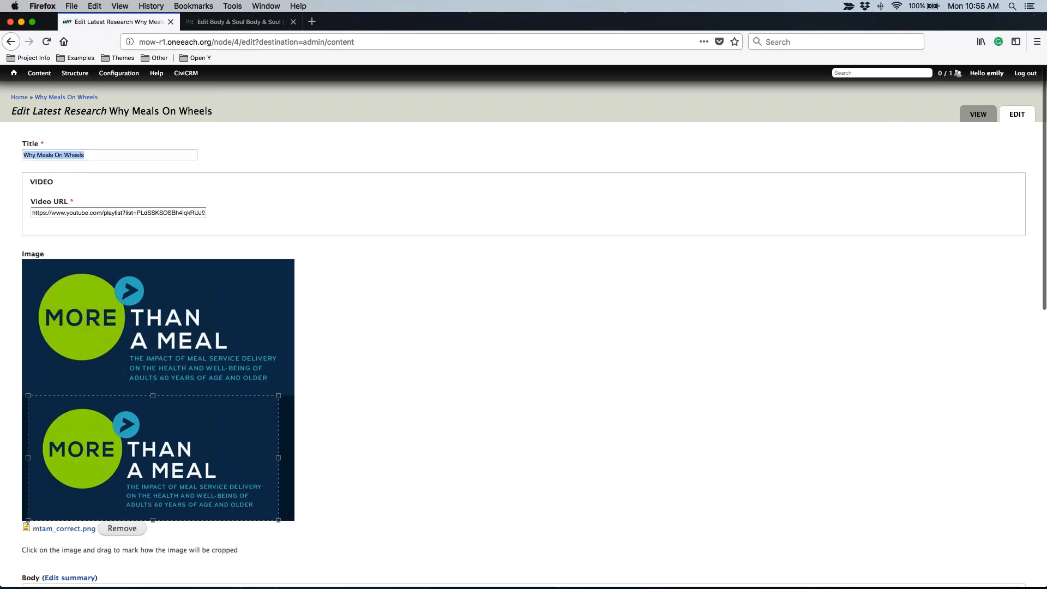
super+click(19, 97)
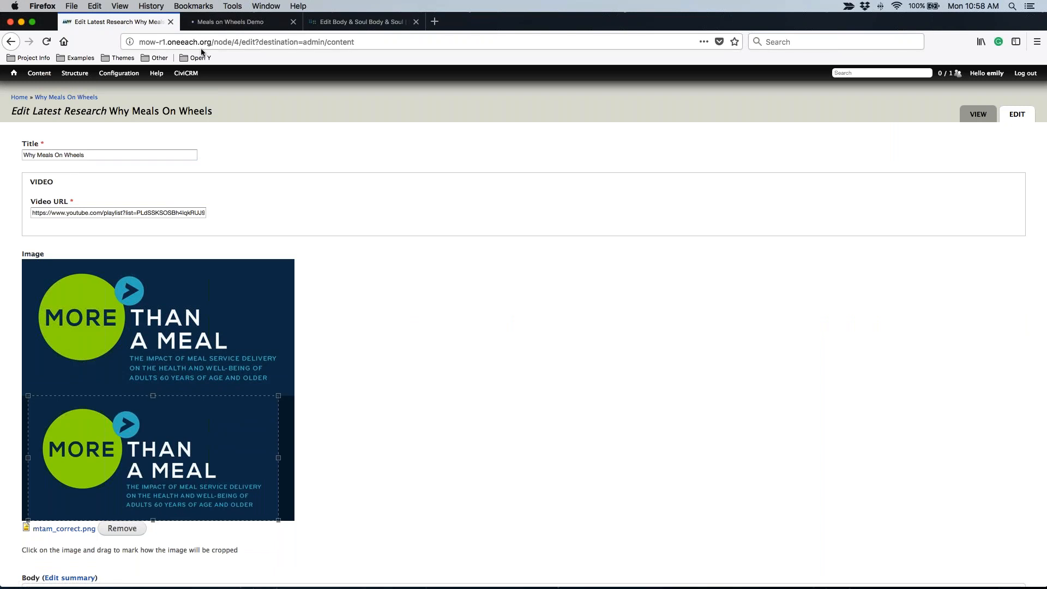
key(ctrl+Tab)
scroll(502, 311, down, 10)
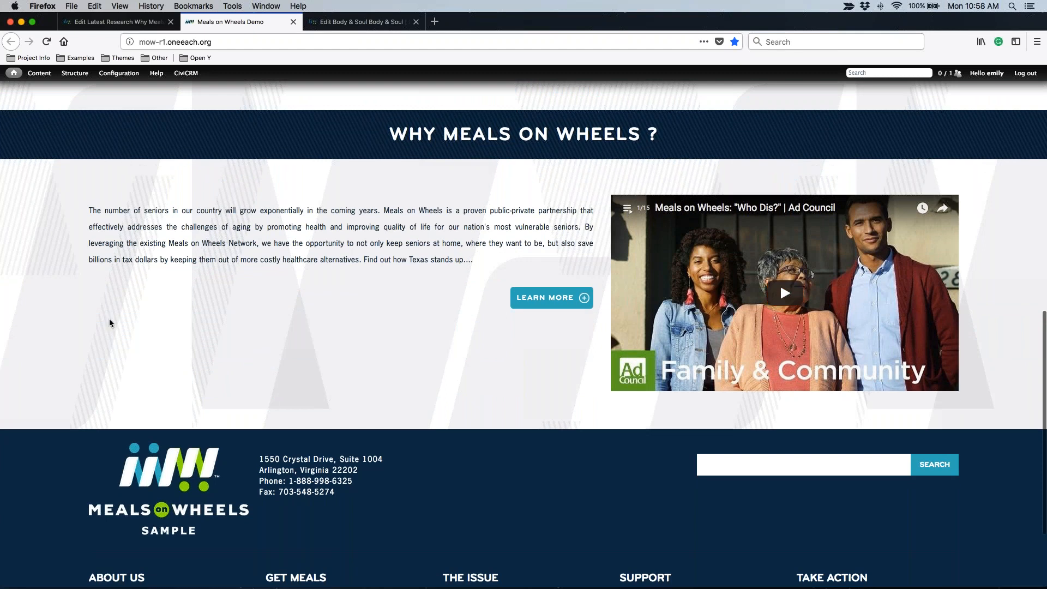
click(544, 303)
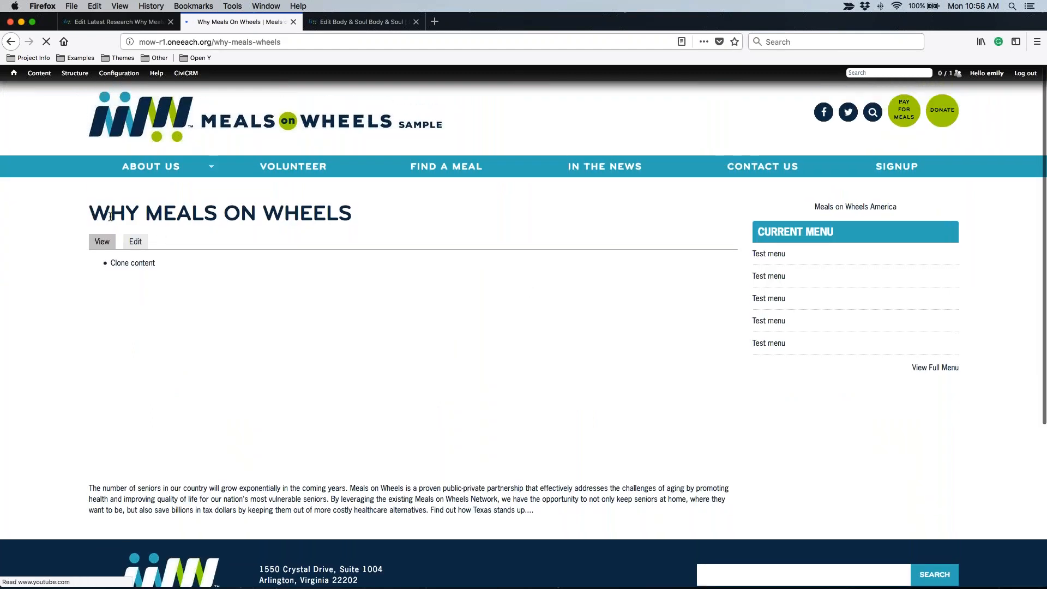
drag(110, 216, 395, 223)
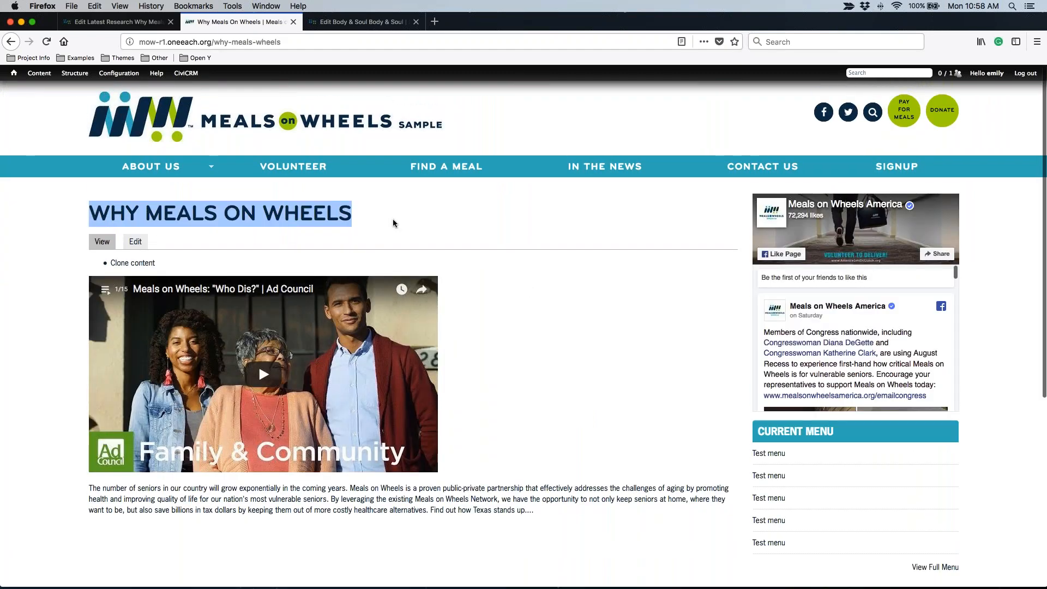
click(9, 43)
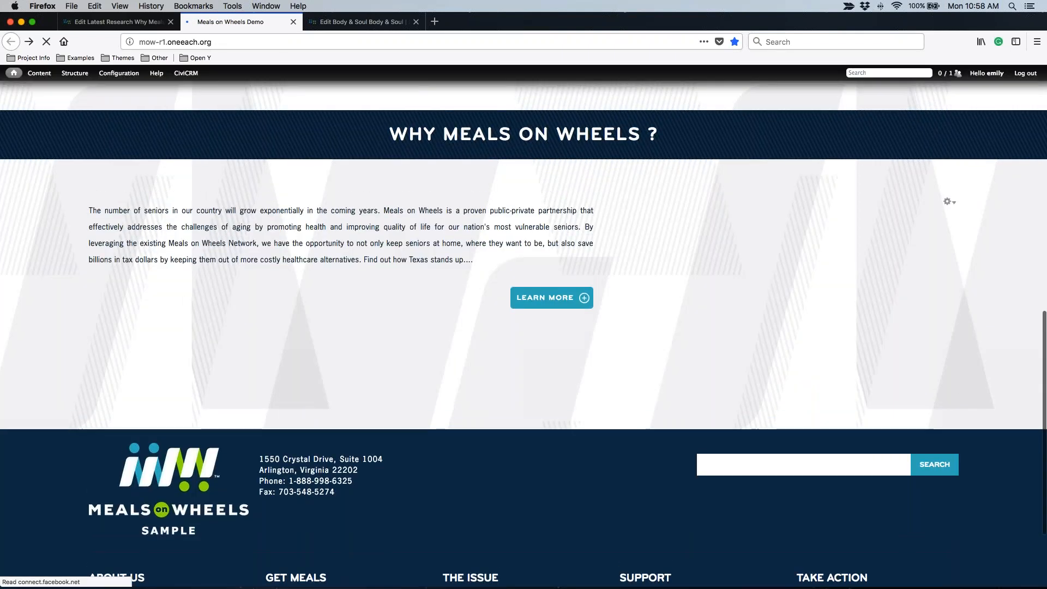
Step: Examine the item's title and its video URL, including the playlist part, and compare them with the home page section
click(132, 25)
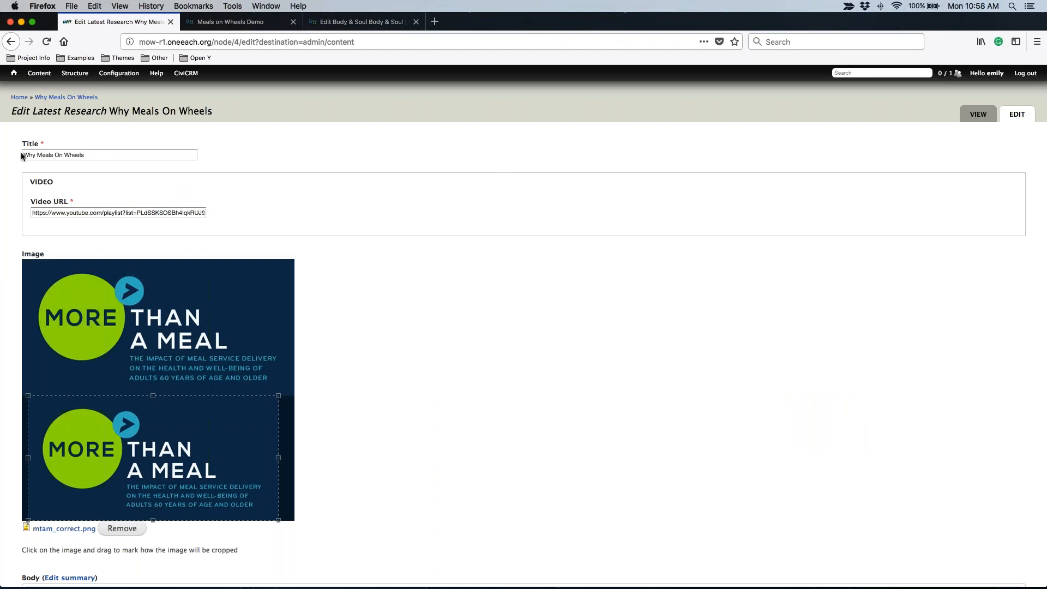
drag(19, 155, 188, 155)
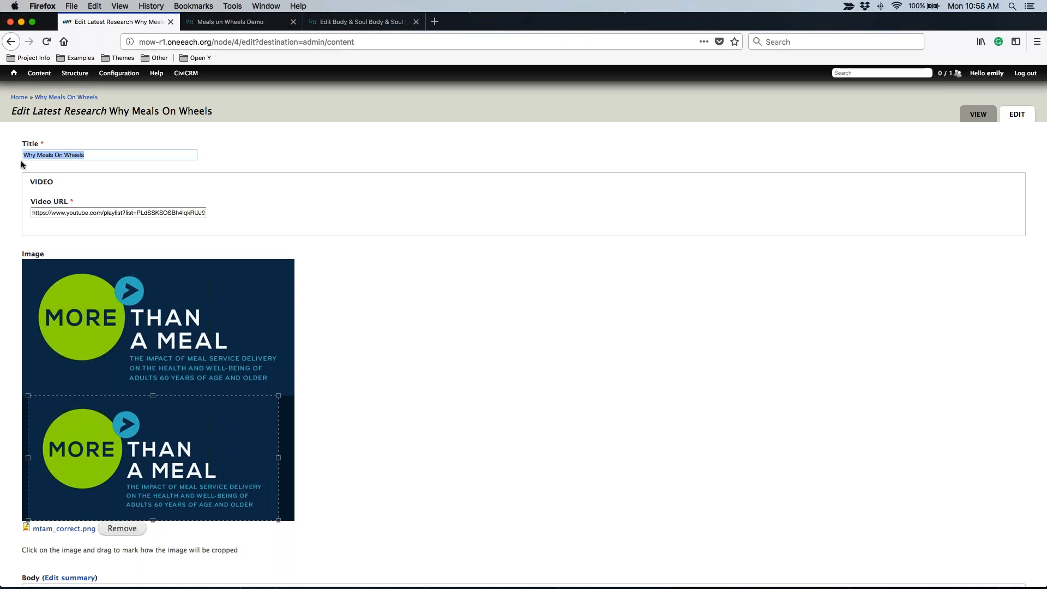
click(44, 213)
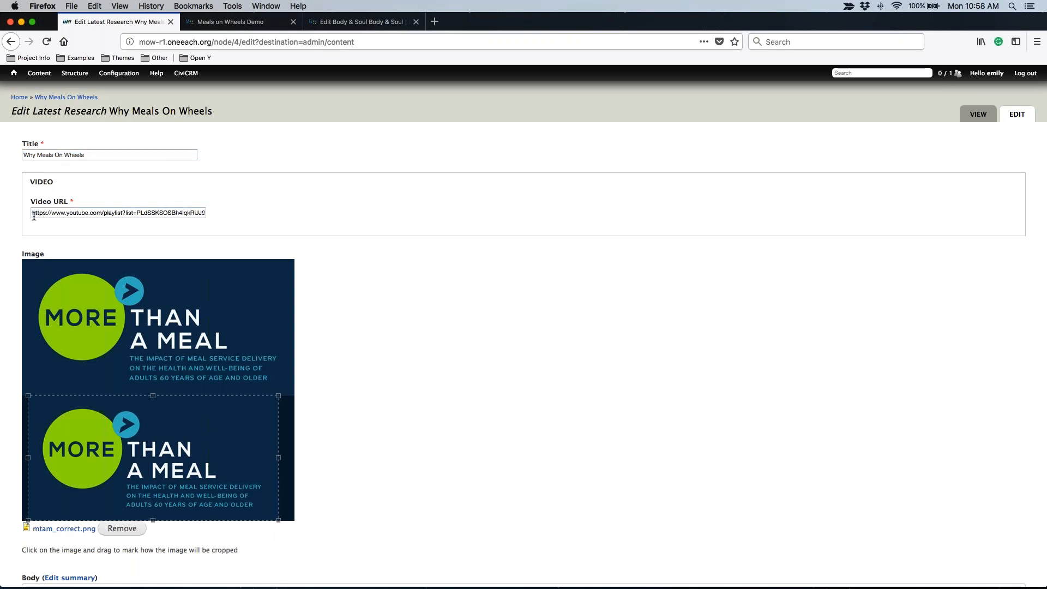
drag(33, 214, 263, 219)
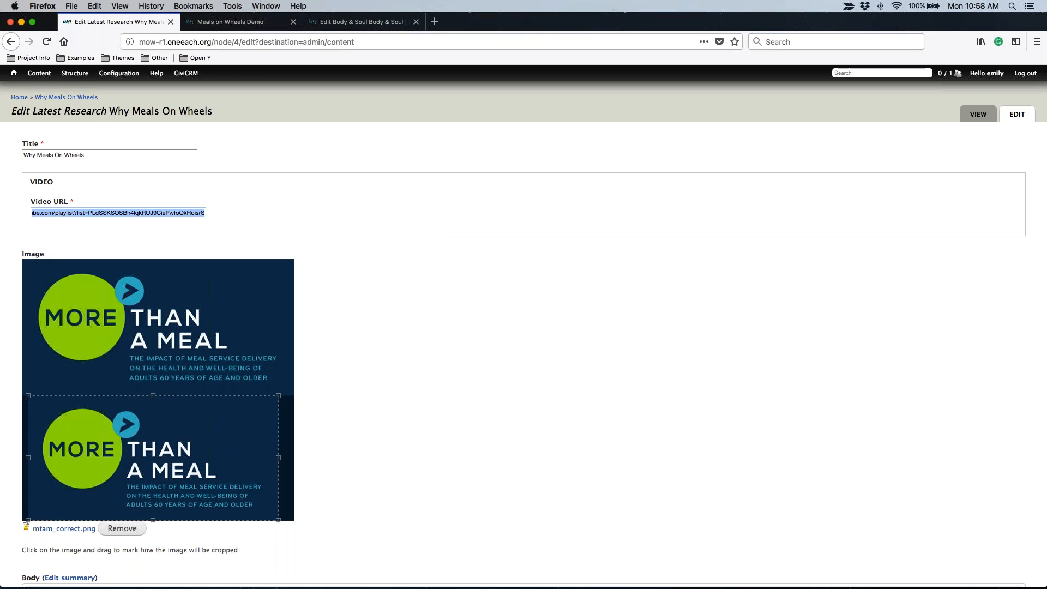
click(60, 213)
double_click(74, 213)
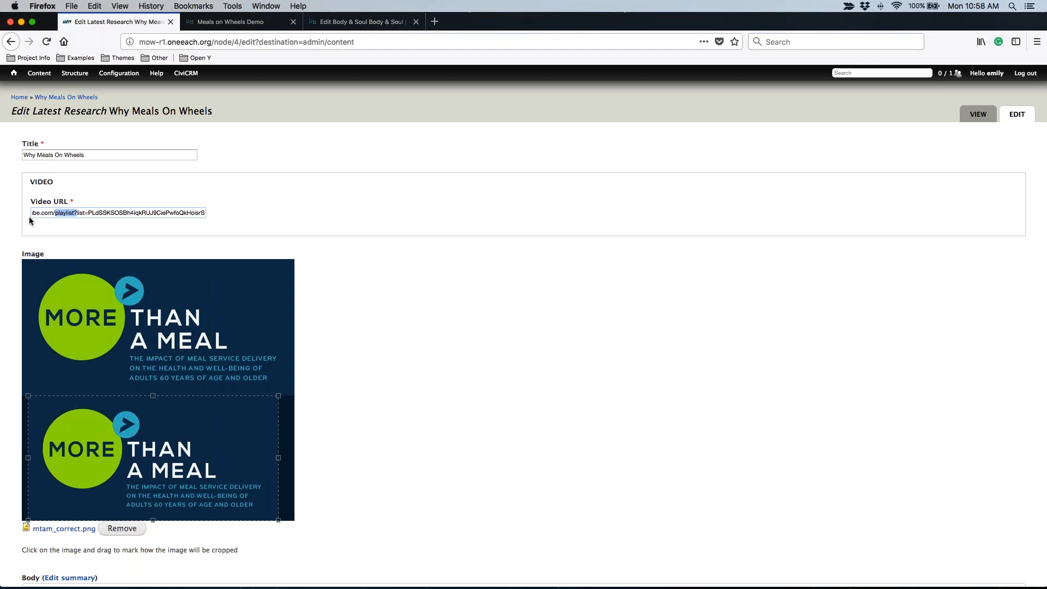
click(234, 21)
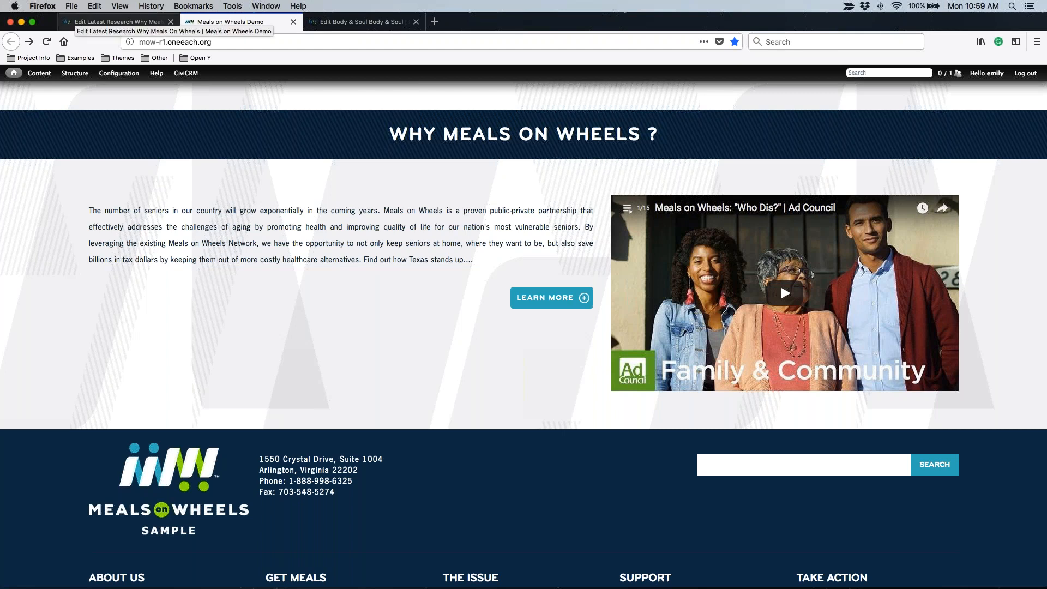
Step: Return to the Why Meals On Wheels edit form and examine its video URL and image fields
click(117, 22)
scroll(393, 337, down, 2)
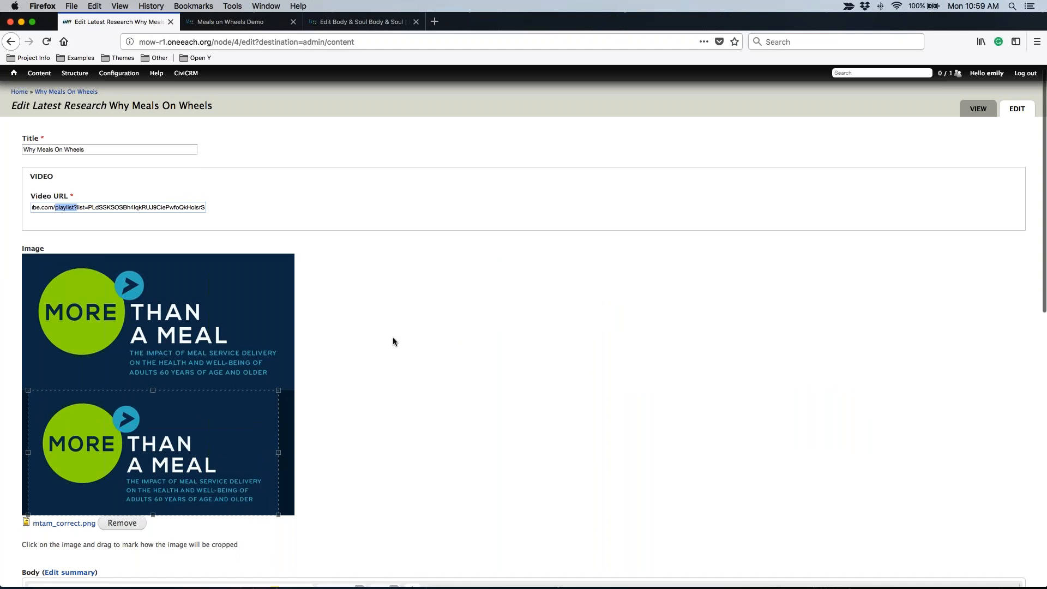
scroll(393, 342, down, 1)
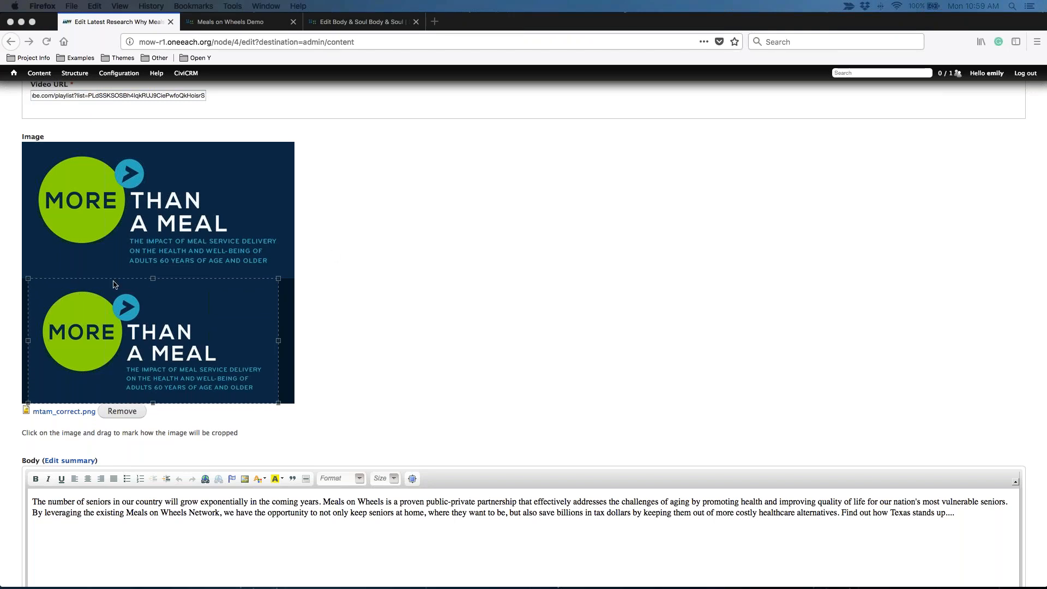
scroll(180, 385, up, 2)
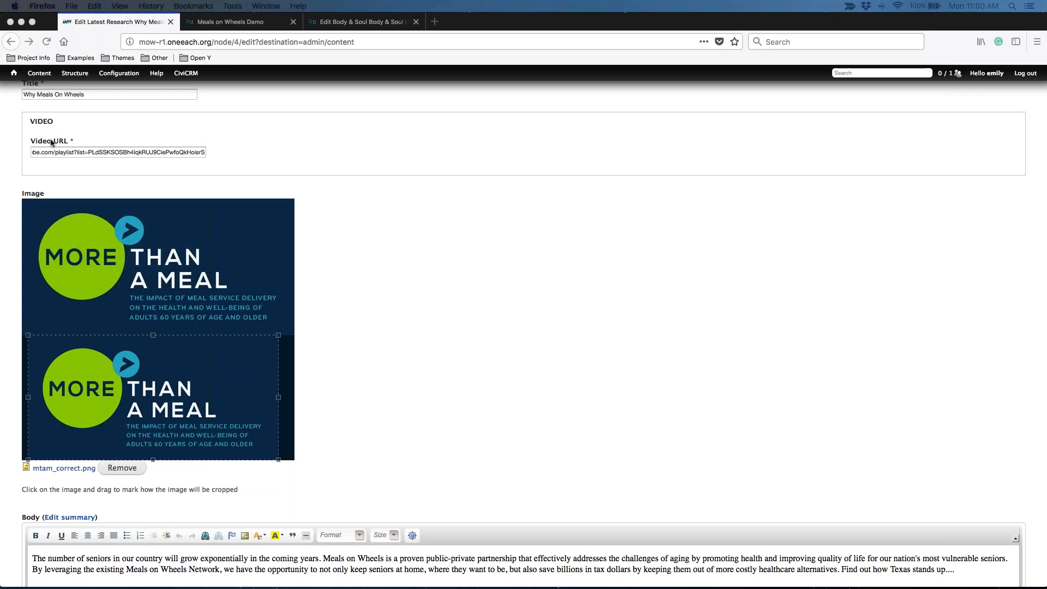
click(78, 138)
click(53, 195)
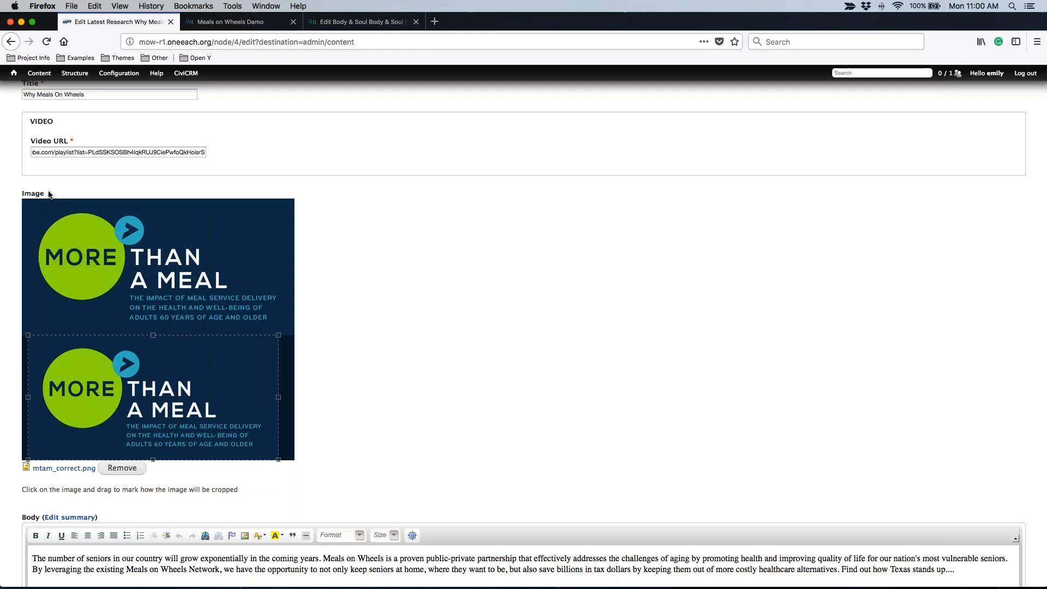
Step: Adjust the crop area of the mtam_correct.png image, shifting the crop frame slightly
scroll(526, 446, down, 2)
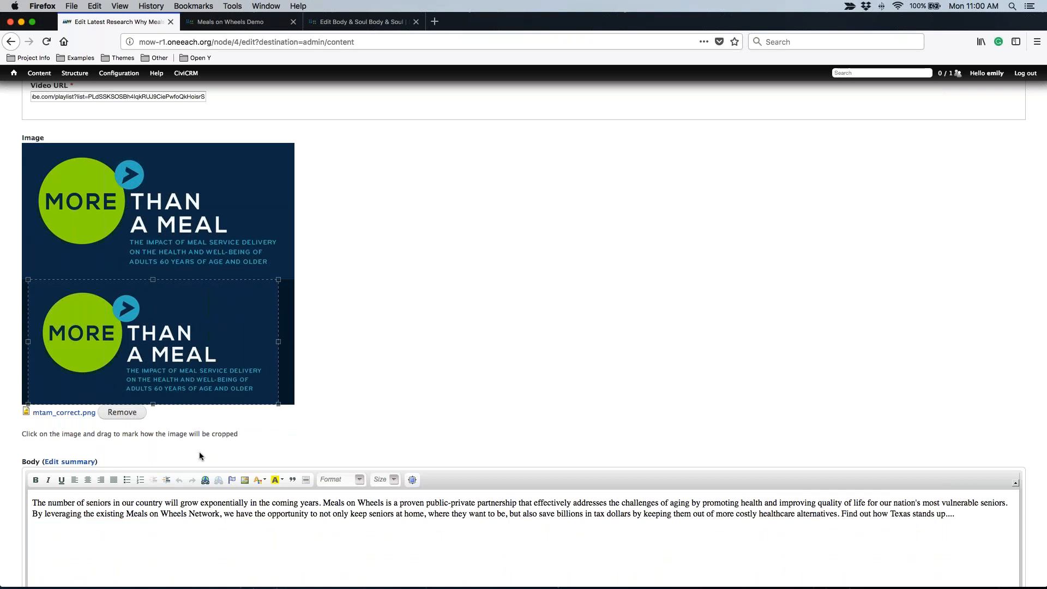
drag(278, 281, 355, 299)
mouse_move(278, 281)
mouse_down()
mouse_move(262, 288)
mouse_move(292, 288)
mouse_up()
mouse_move(80, 309)
mouse_down()
mouse_move(153, 311)
mouse_move(93, 309)
mouse_up()
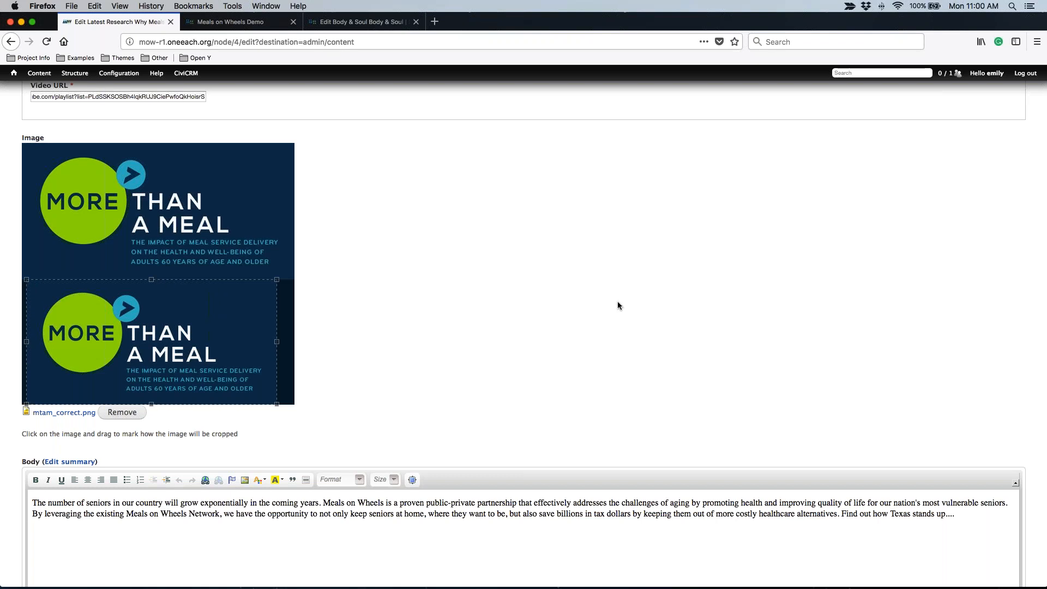
Step: Review the item's body text, the full edit form and the settings above the save options, and return to the home page section
scroll(617, 301, down, 5)
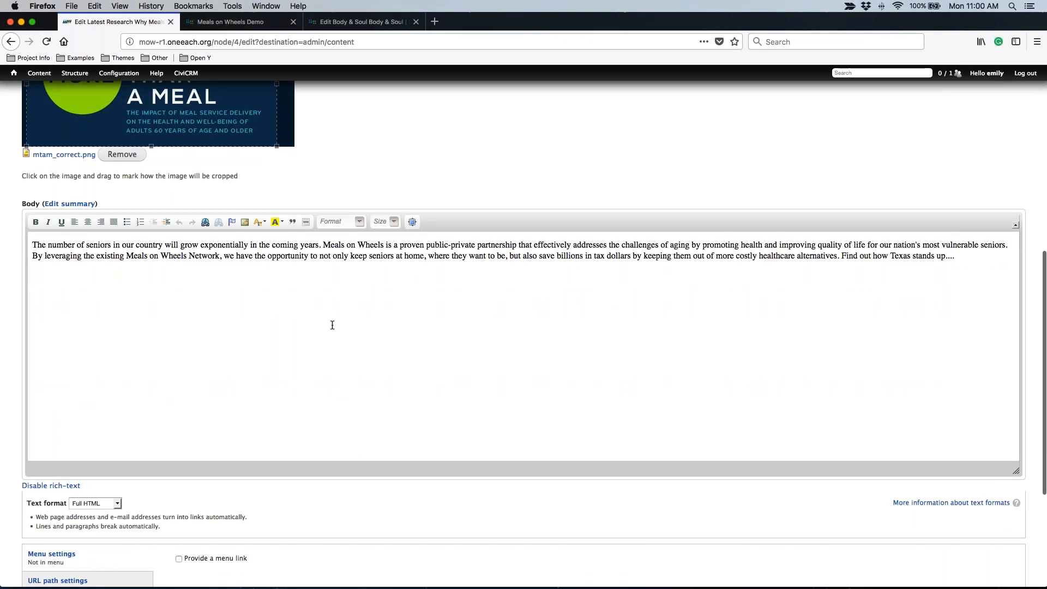
click(145, 261)
scroll(145, 263, up, 3)
scroll(145, 262, up, 4)
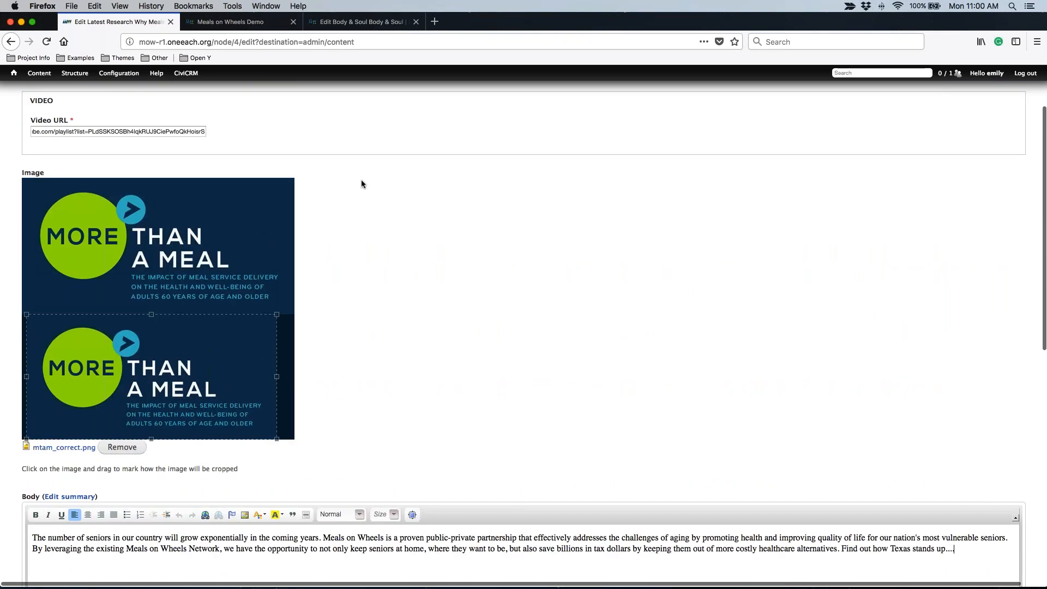
scroll(361, 180, up, 1)
scroll(362, 183, up, 2)
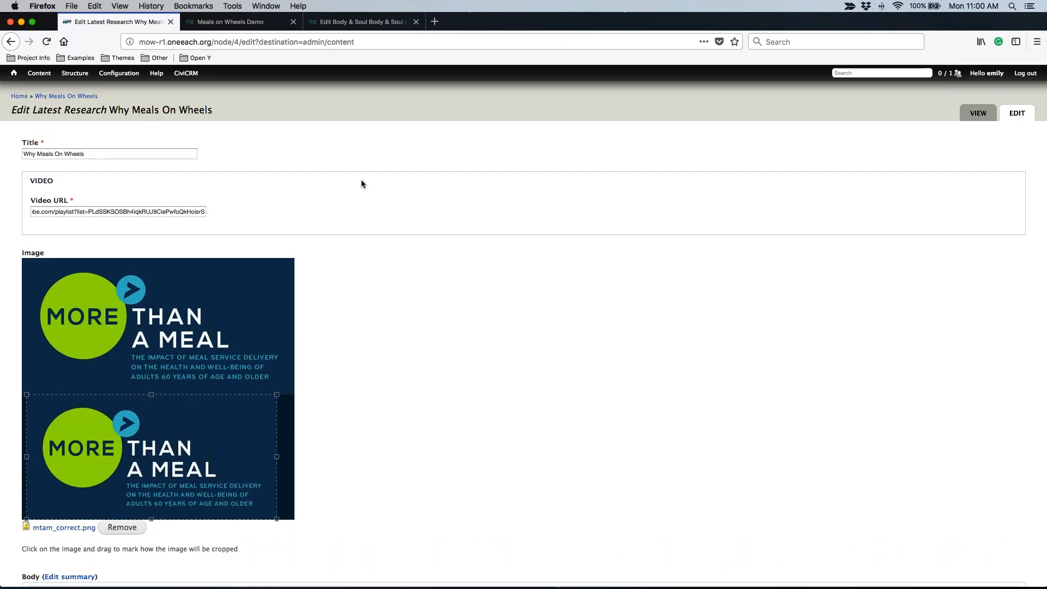
scroll(280, 228, down, 1)
scroll(280, 228, down, 15)
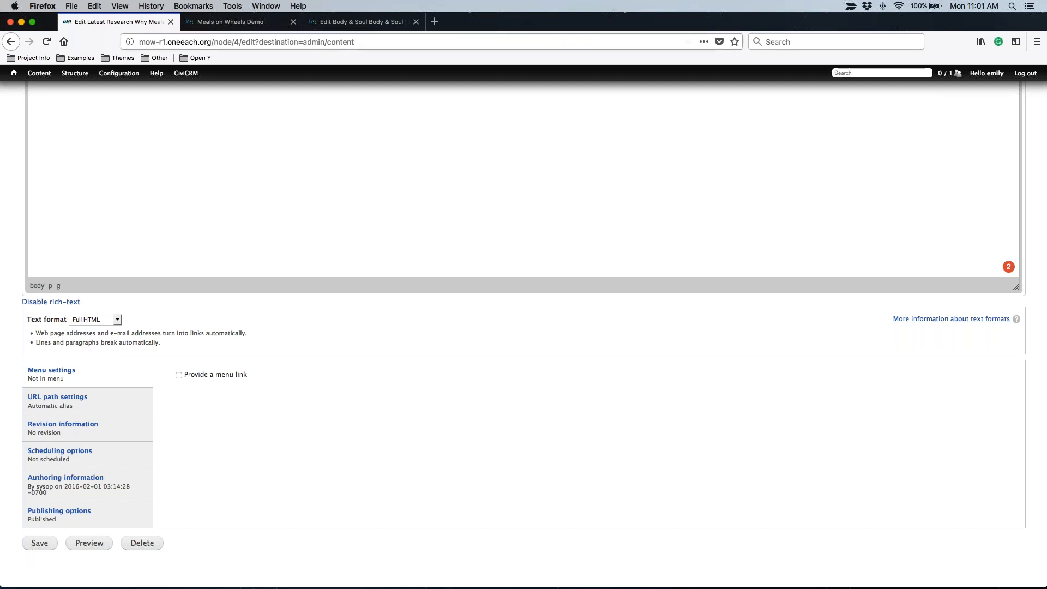
click(253, 23)
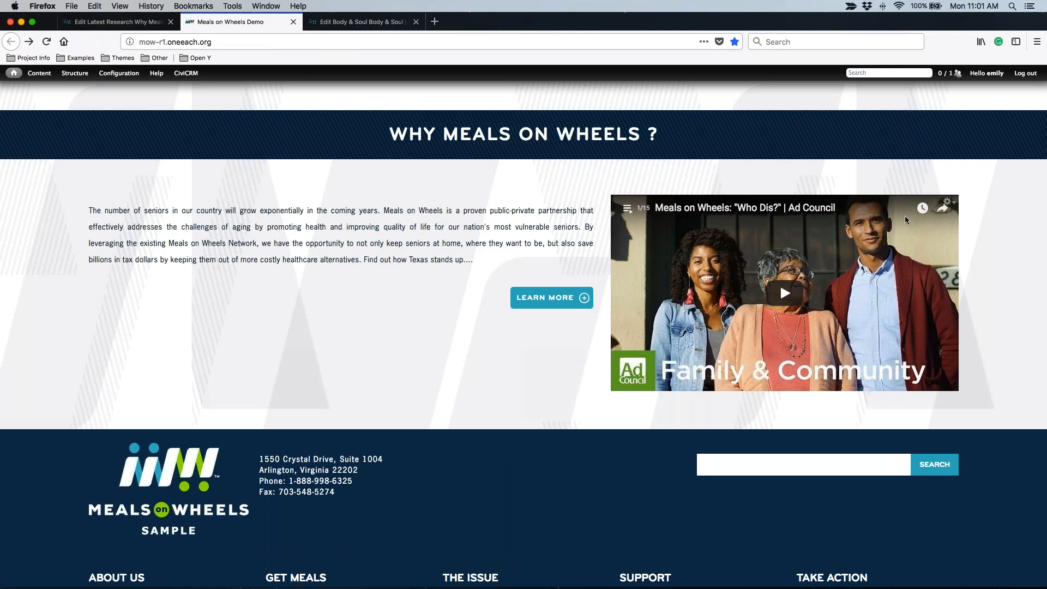
Step: Start a new Latest Research item, examine its title and video URL fields, and open the image file chooser without selecting a file
mouse_move(38, 75)
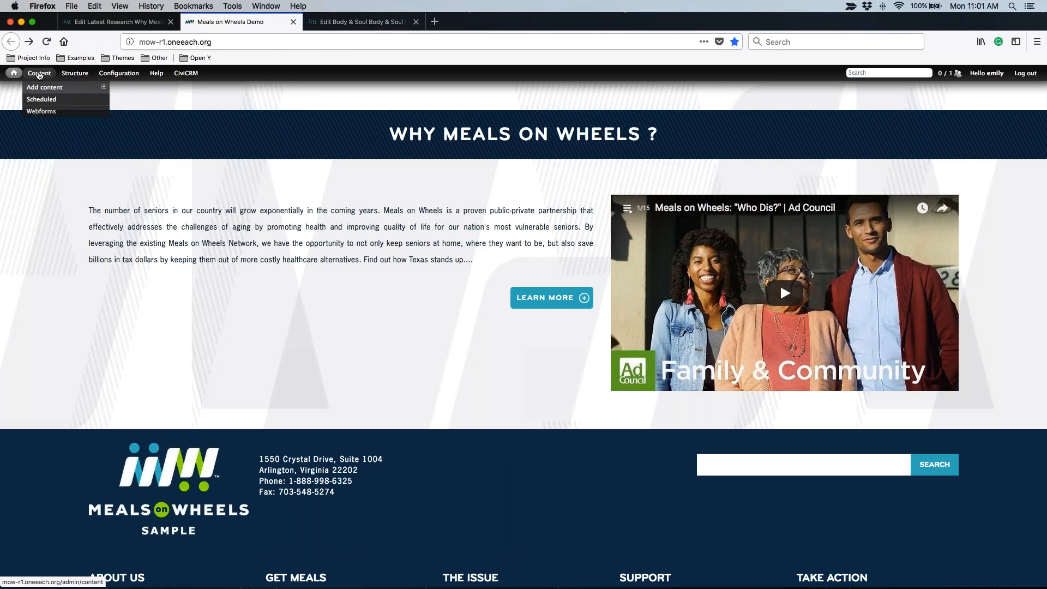
click(166, 137)
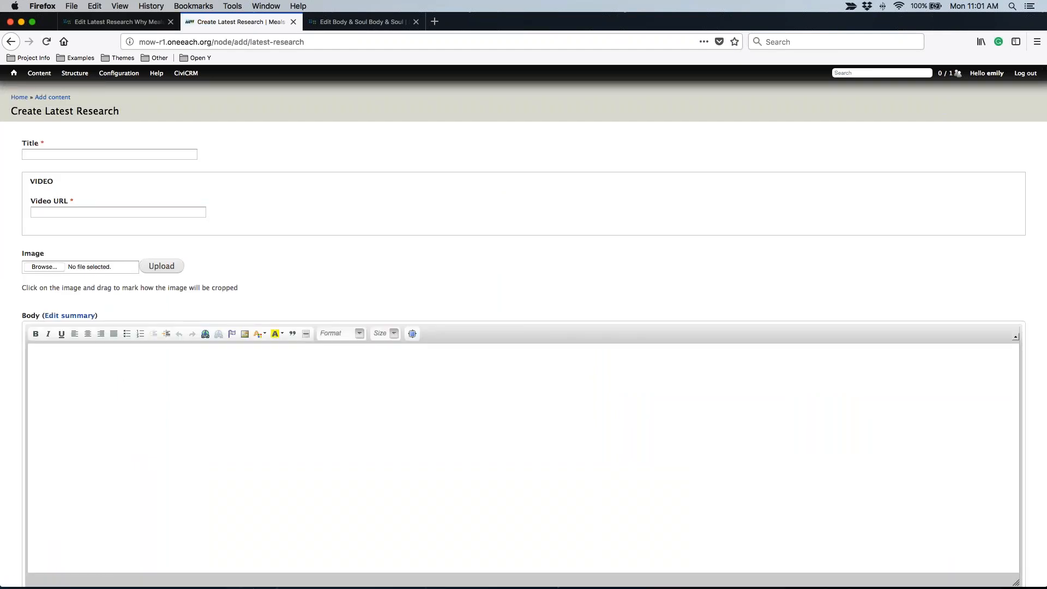
click(70, 154)
click(54, 217)
click(47, 248)
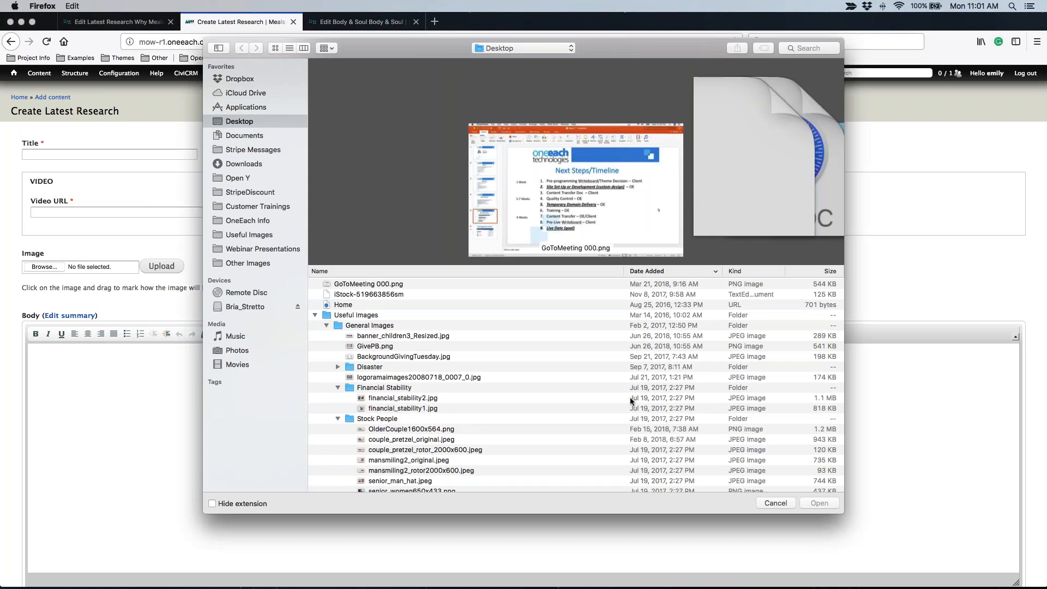
click(775, 502)
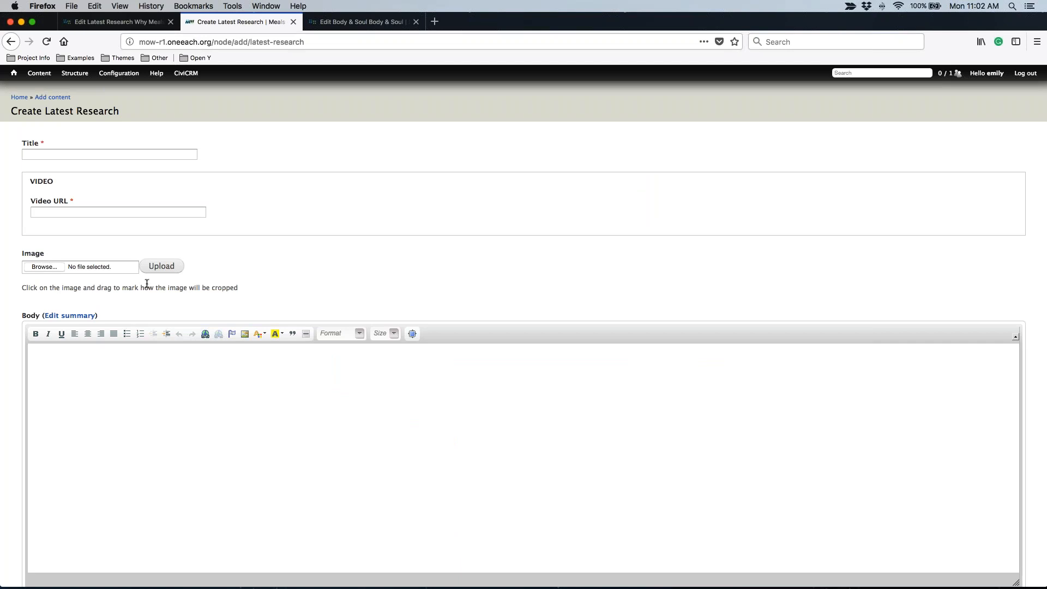
Step: Review the new item's empty body editor, text format and the settings above the save options
click(31, 399)
scroll(31, 400, down, 3)
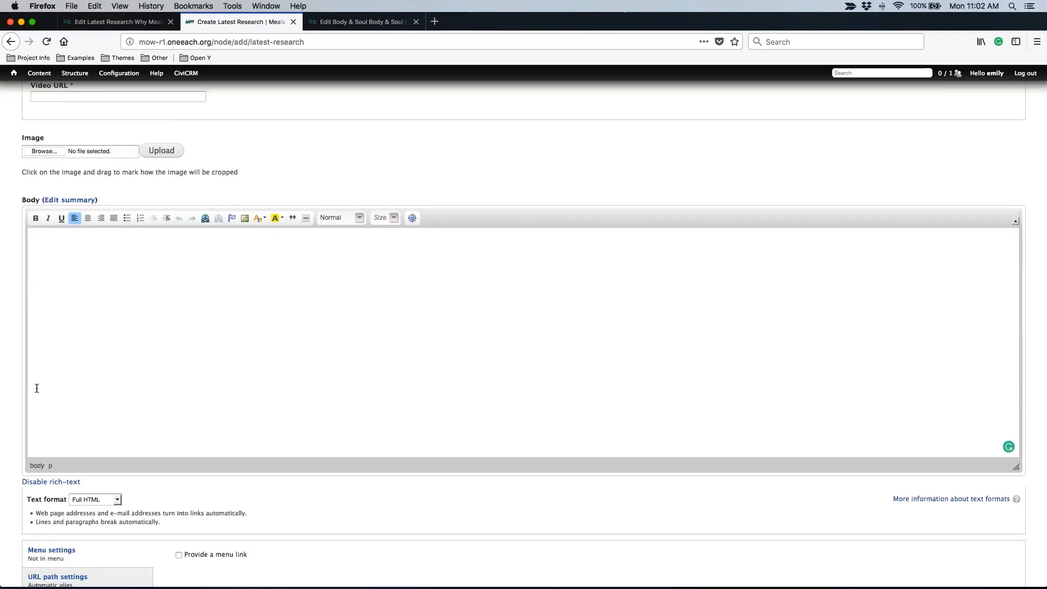
scroll(34, 392, down, 4)
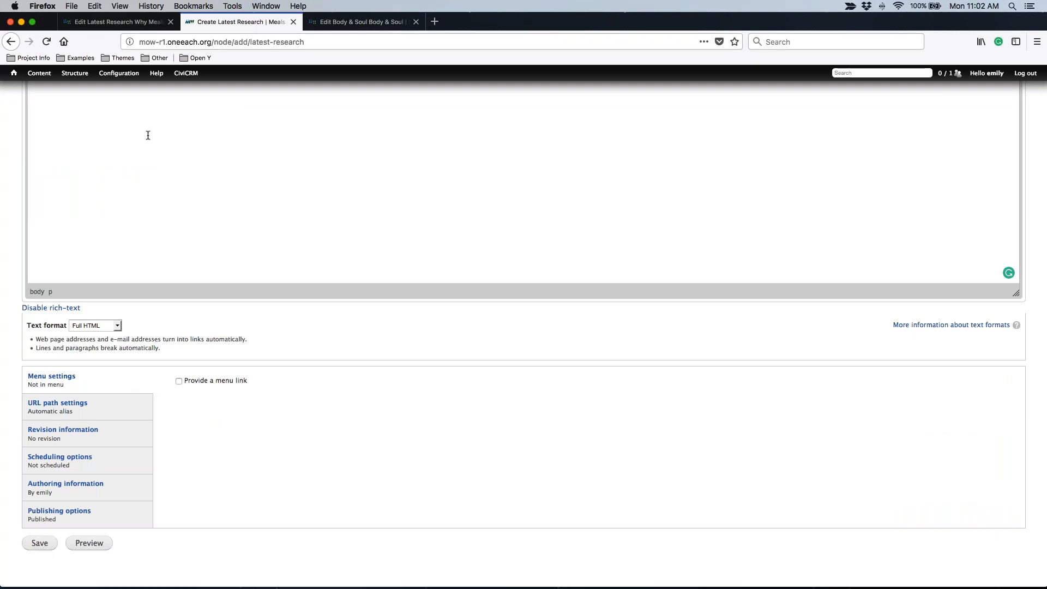
Step: Leave the new item unsaved and return to the Why Meals On Wheels section of the home page
click(16, 75)
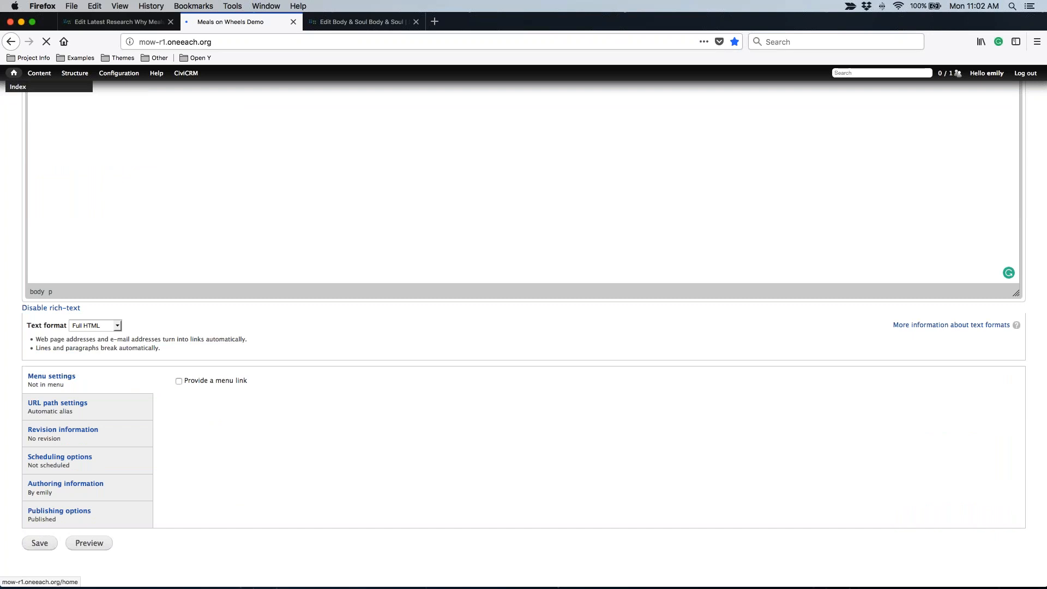
scroll(780, 317, down, 10)
scroll(780, 316, up, 2)
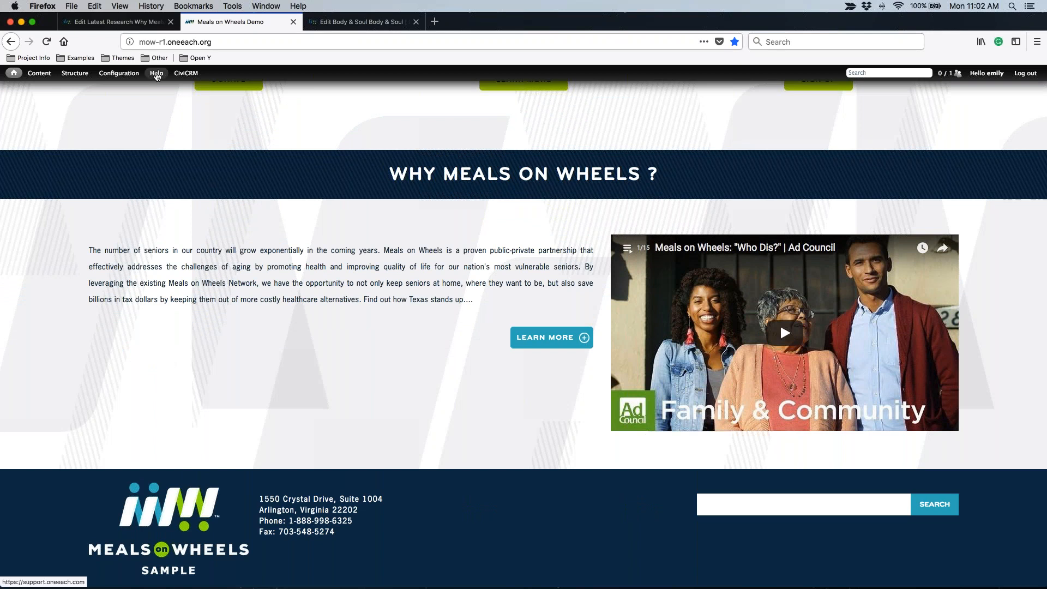
Step: Go to the OneEach Technologies help site from the site's admin links and open the page for starting a conversation
click(157, 74)
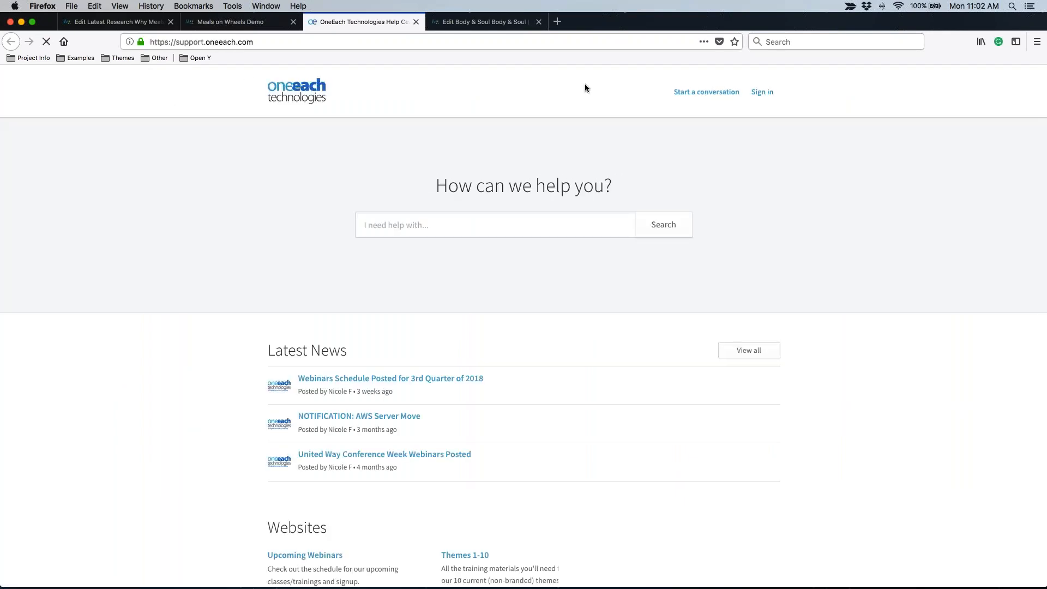
click(708, 96)
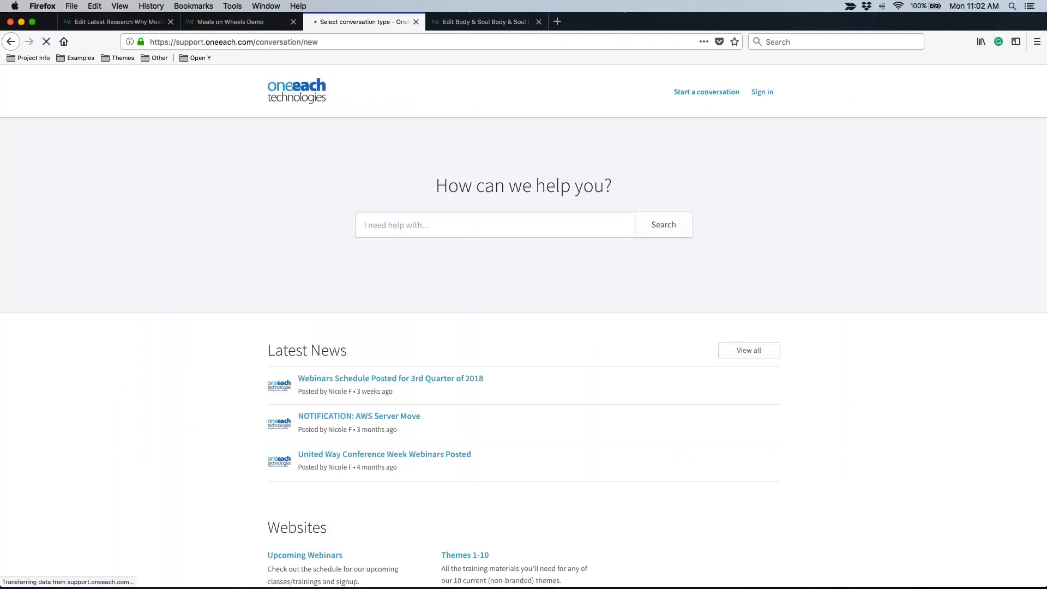